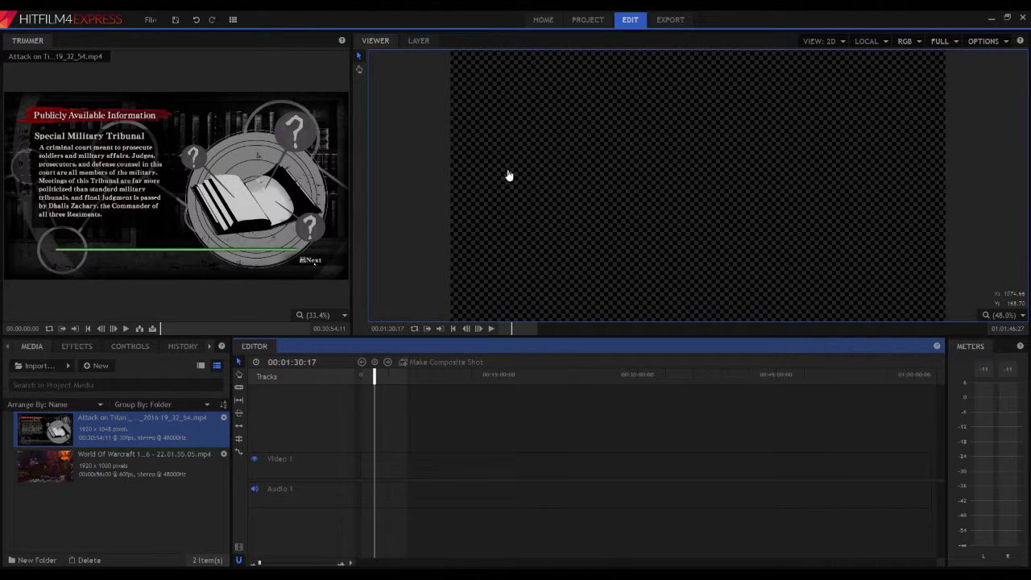
# Dismiss the ShadowPlay overlay and preview the World of Warcraft and Attack on Titan clips.
pyautogui.hotkey('alt', 'z')
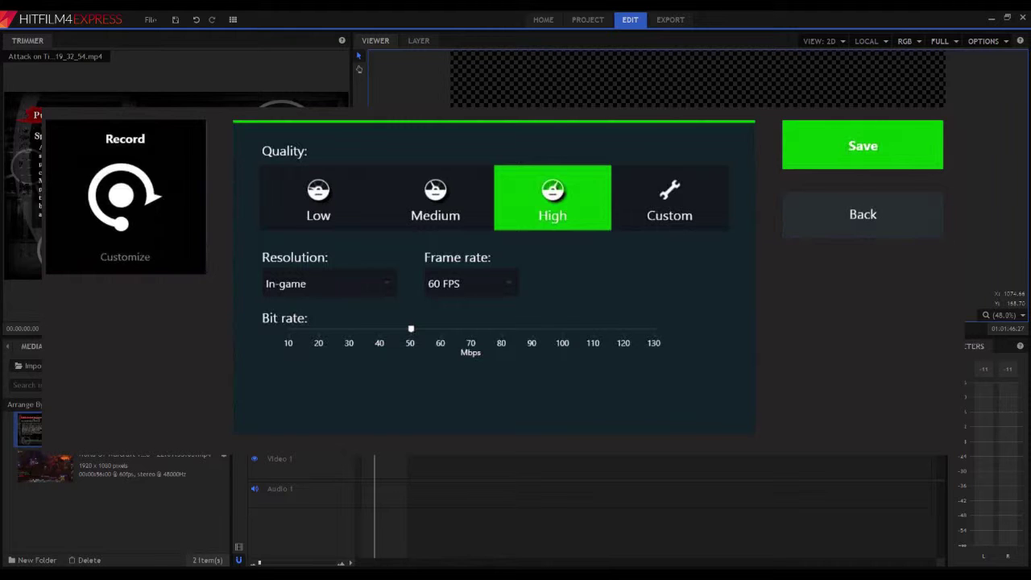
pyautogui.hotkey('alt', 'z')
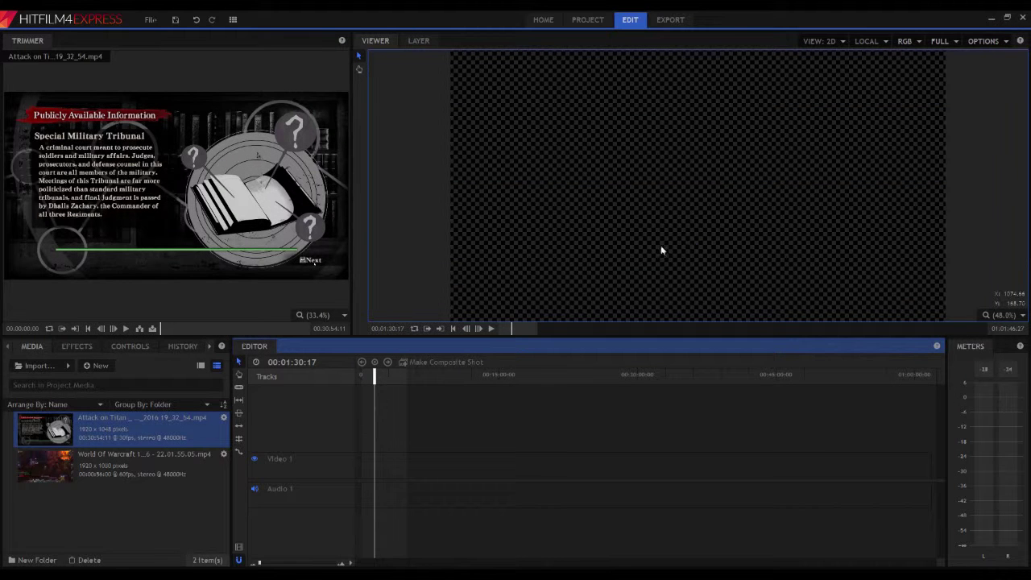
pyautogui.click(95, 476)
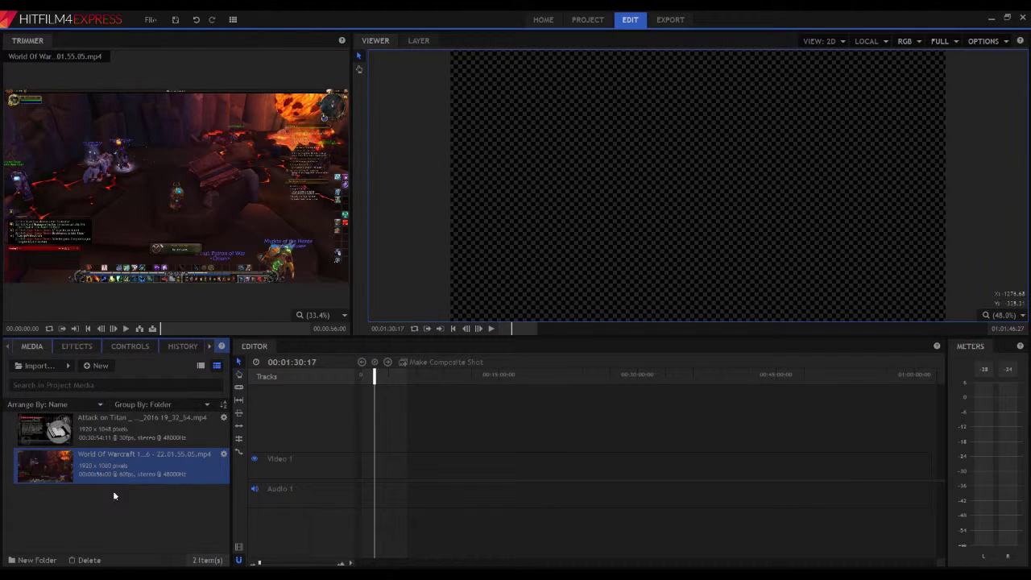
pyautogui.click(120, 433)
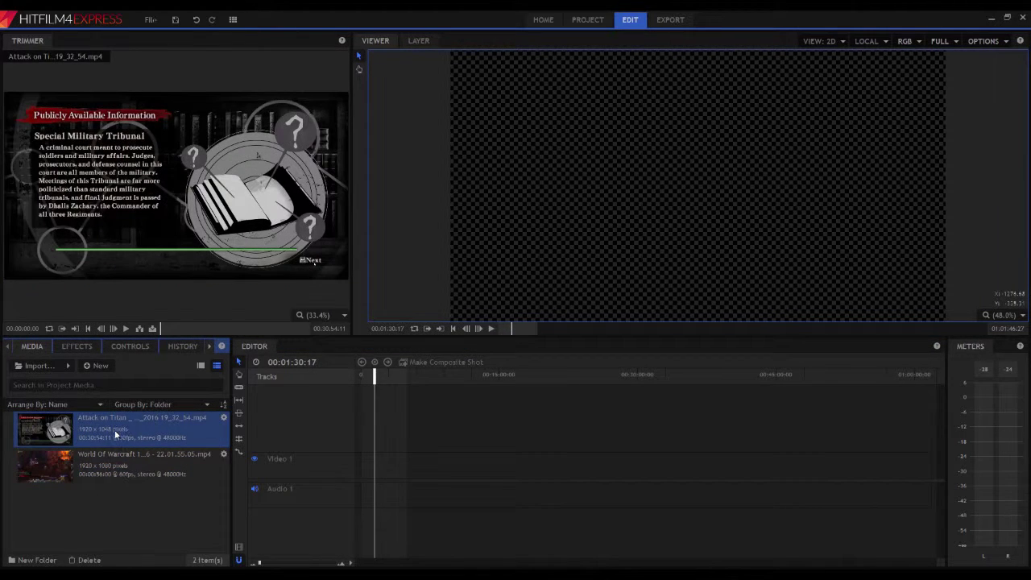
pyautogui.click(104, 468)
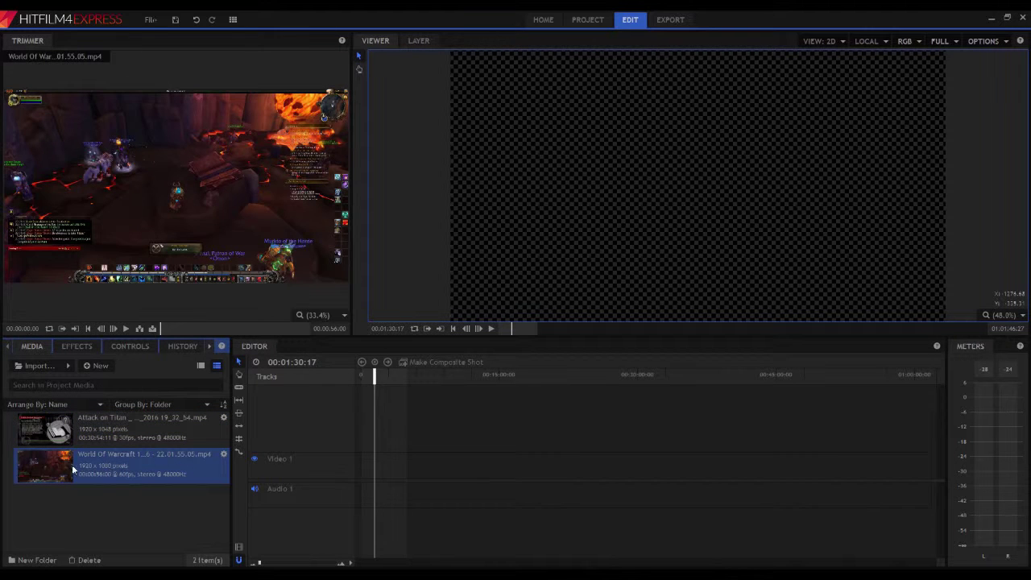
# Drag the World of Warcraft clip onto Video 1 and Audio 1 at the timeline start.
pyautogui.moveTo(105, 456); pyautogui.dragTo(363, 468)
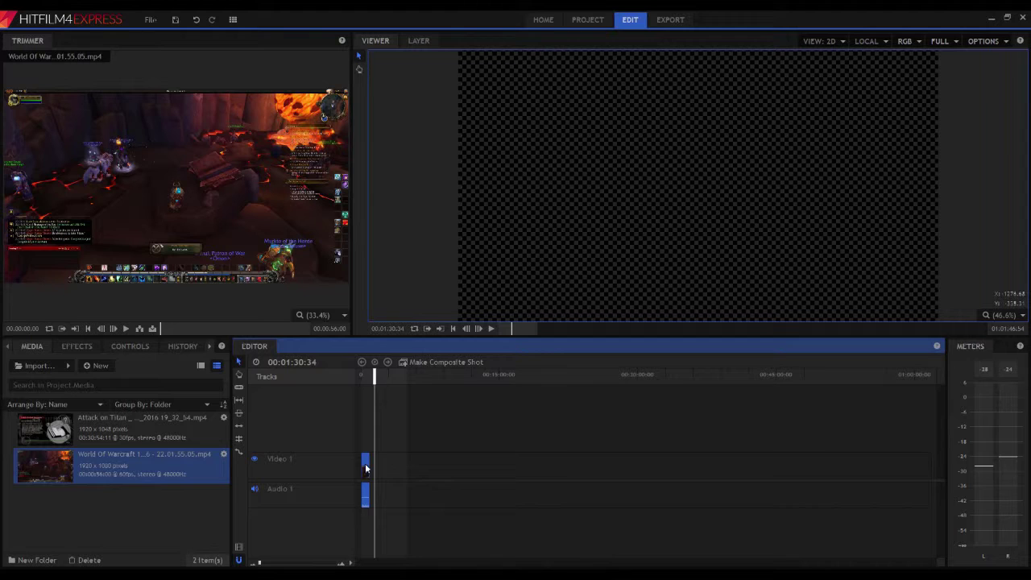
pyautogui.scroll(5, 367, 472)
pyautogui.moveTo(387, 562); pyautogui.dragTo(369, 563)
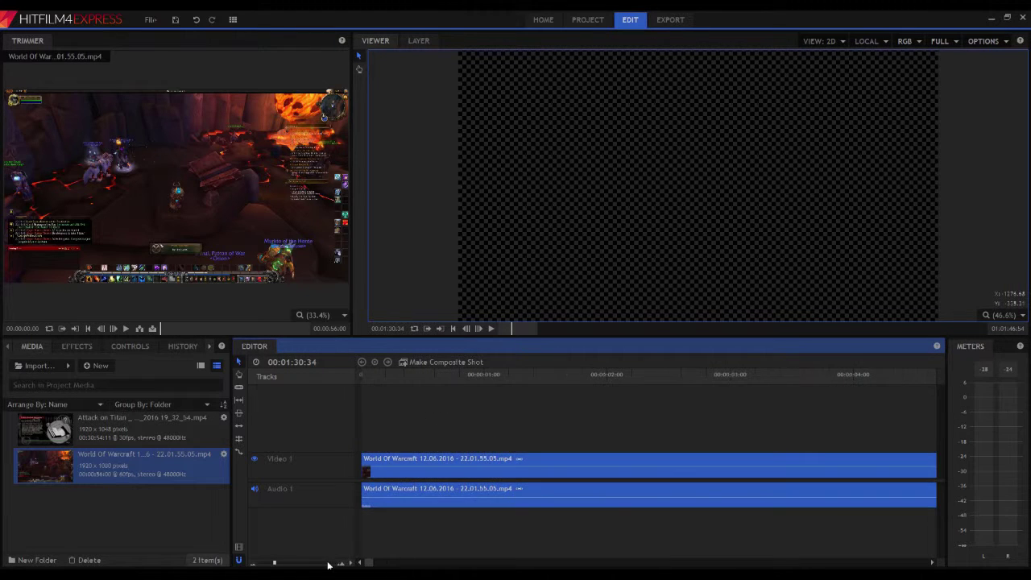
pyautogui.click(497, 375)
# In the clip's Media Properties, replace the file frame rate with 60.
pyautogui.click(224, 454)
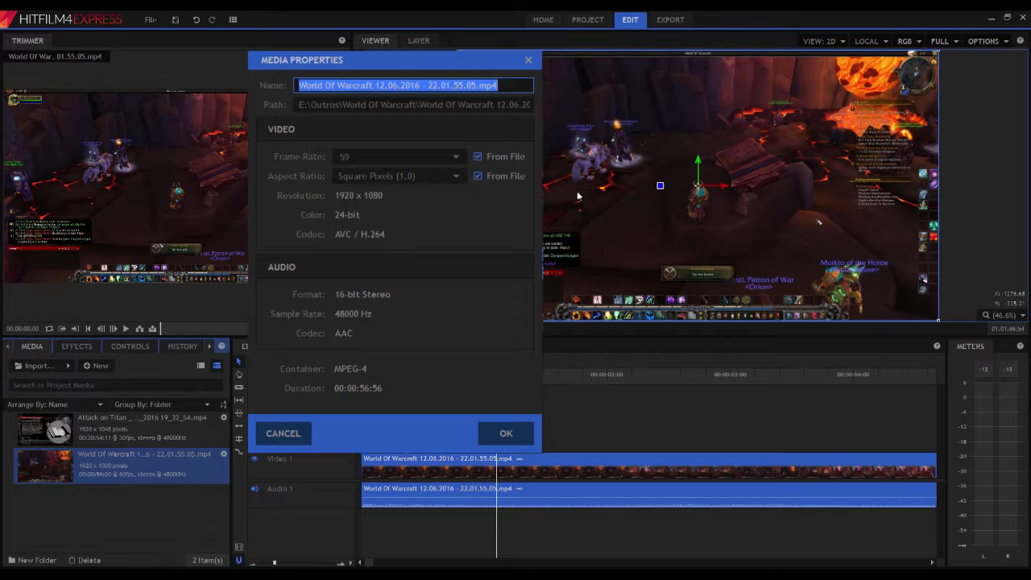
pyautogui.press('Tab')
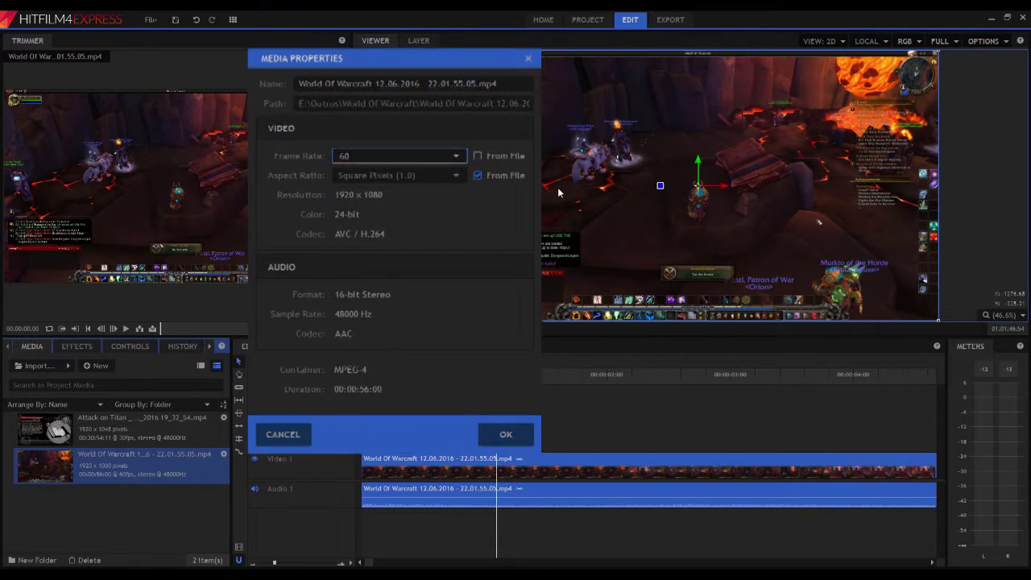
pyautogui.write('60')
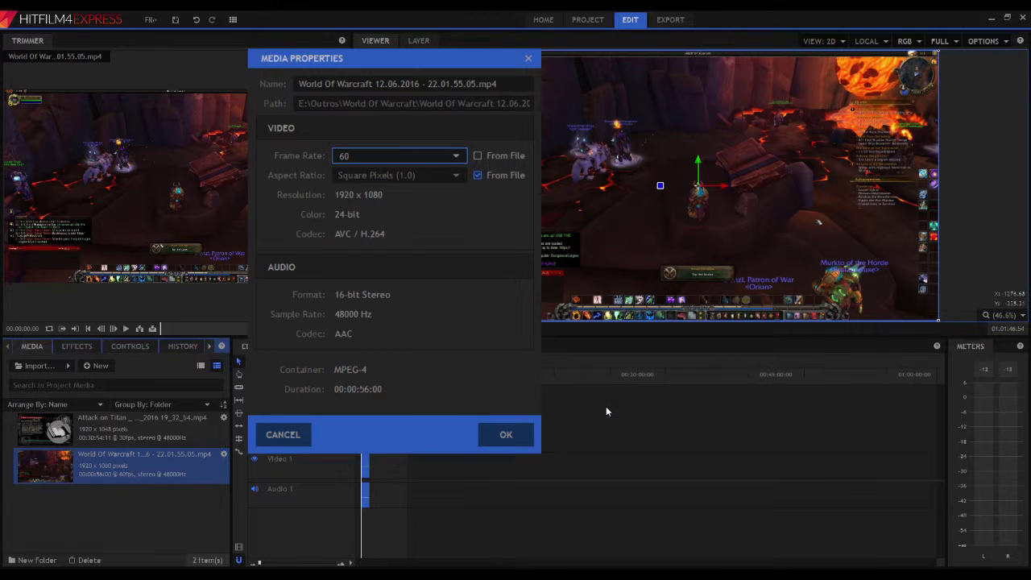
# Apply the 60 fps override and play from about five seconds to check audio sync.
pyautogui.click(506, 434)
pyautogui.click(529, 375)
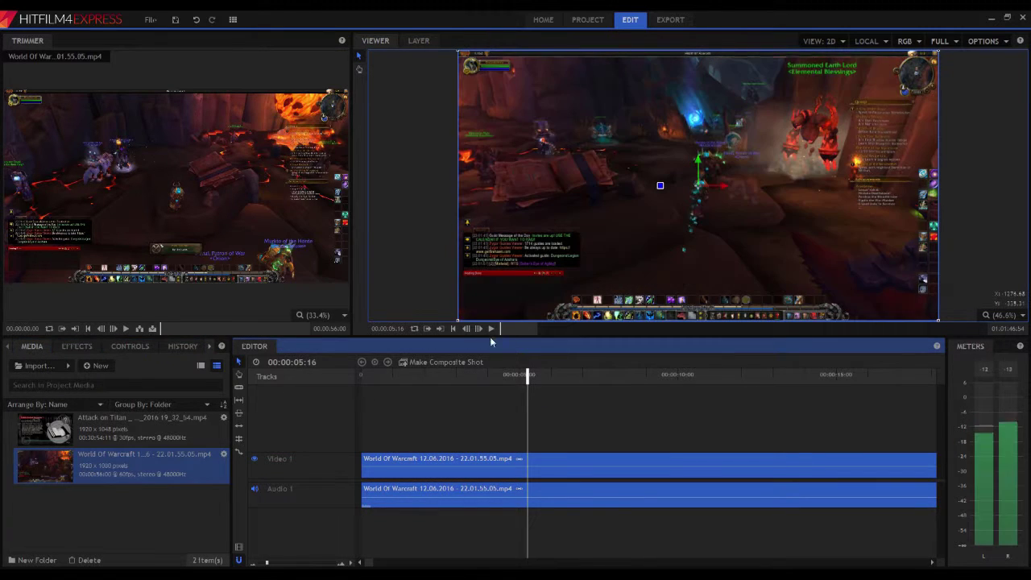
pyautogui.click(489, 329)
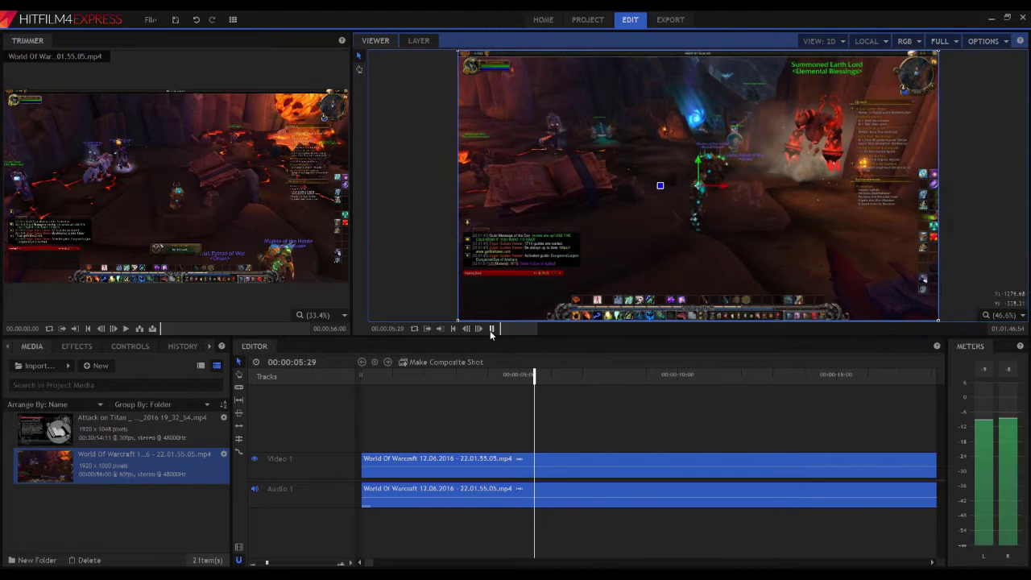
pyautogui.click(491, 330)
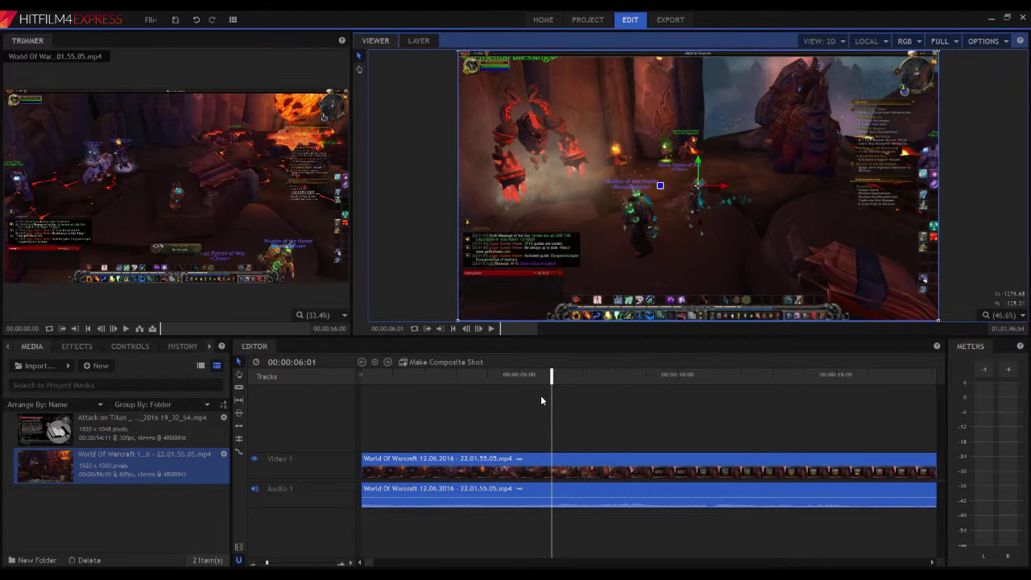
# Replay the clip to recheck sync, then return the playhead to 00:00:05:39.
pyautogui.click(491, 329)
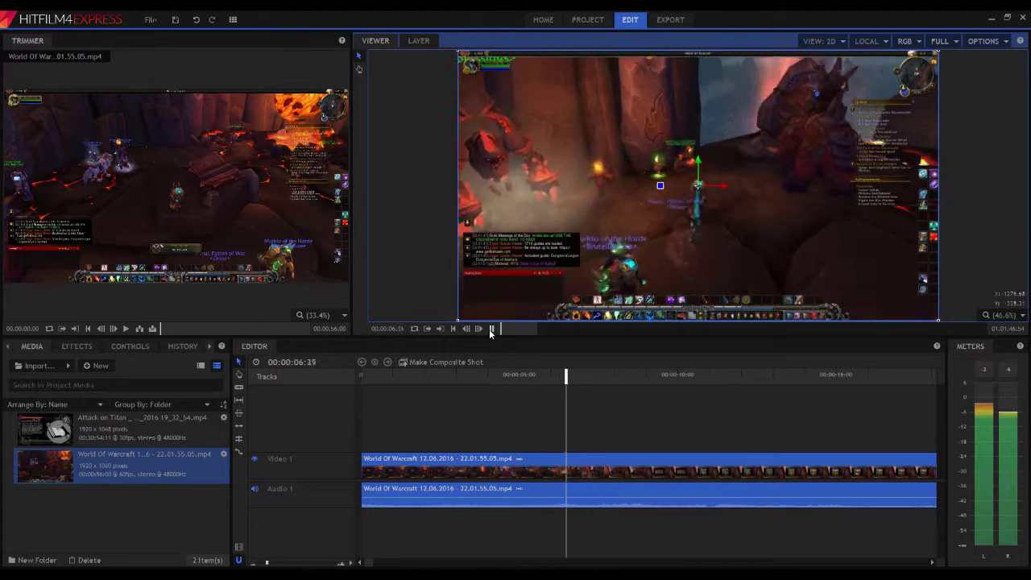
pyautogui.click(491, 328)
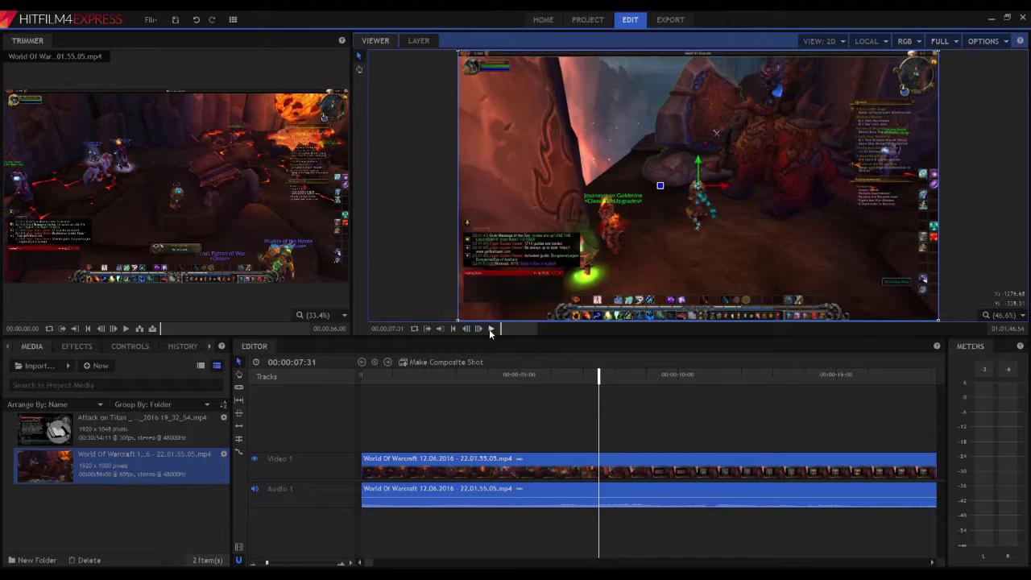
pyautogui.click(490, 329)
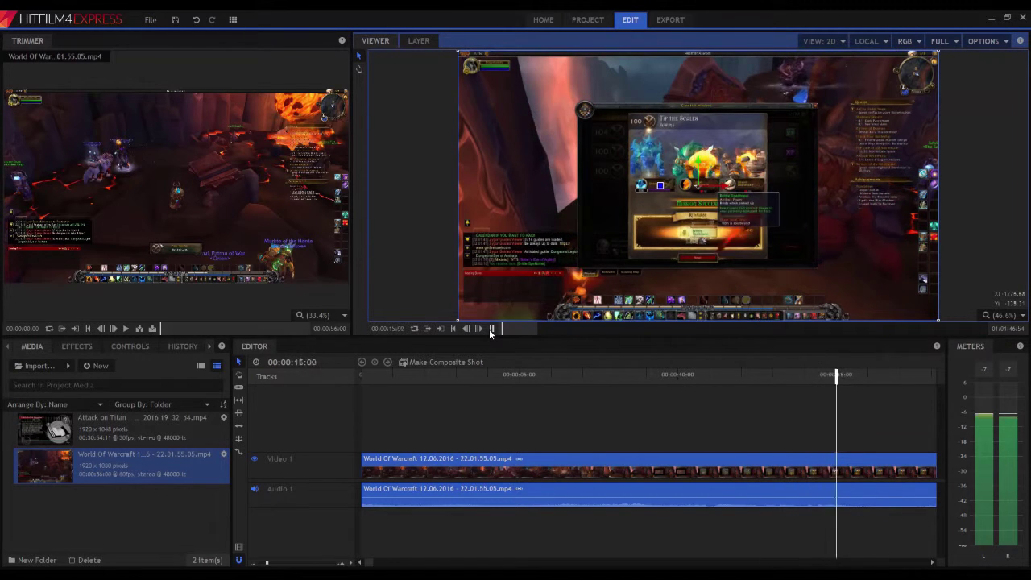
pyautogui.click(490, 329)
pyautogui.click(541, 377)
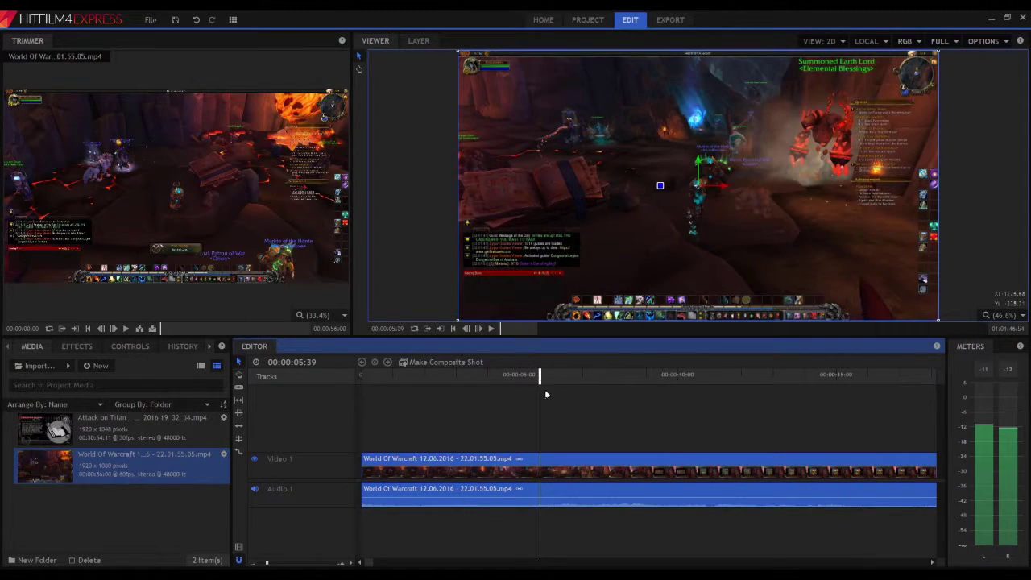
# Split the video and audio clips at 00:00:05:39 and play from about 00:00:07:15.
pyautogui.hotkey('ctrl', 'shift', 'd')
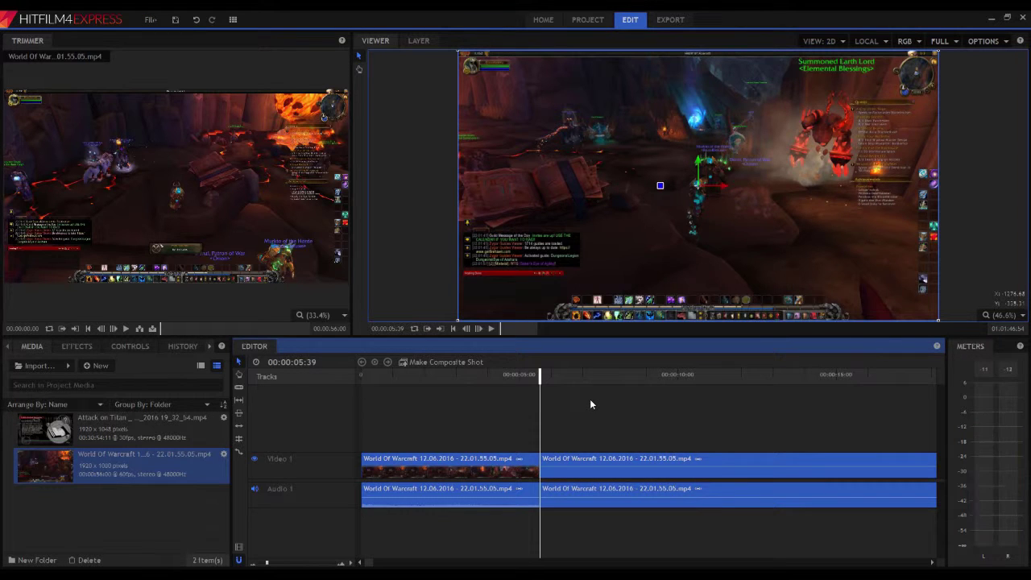
pyautogui.click(590, 375)
pyautogui.click(492, 329)
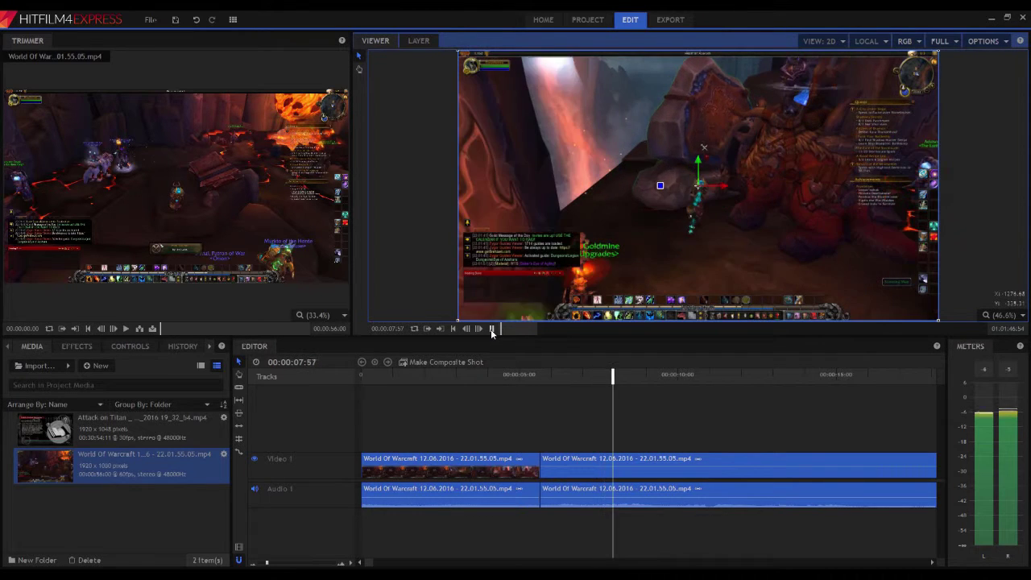
pyautogui.click(492, 328)
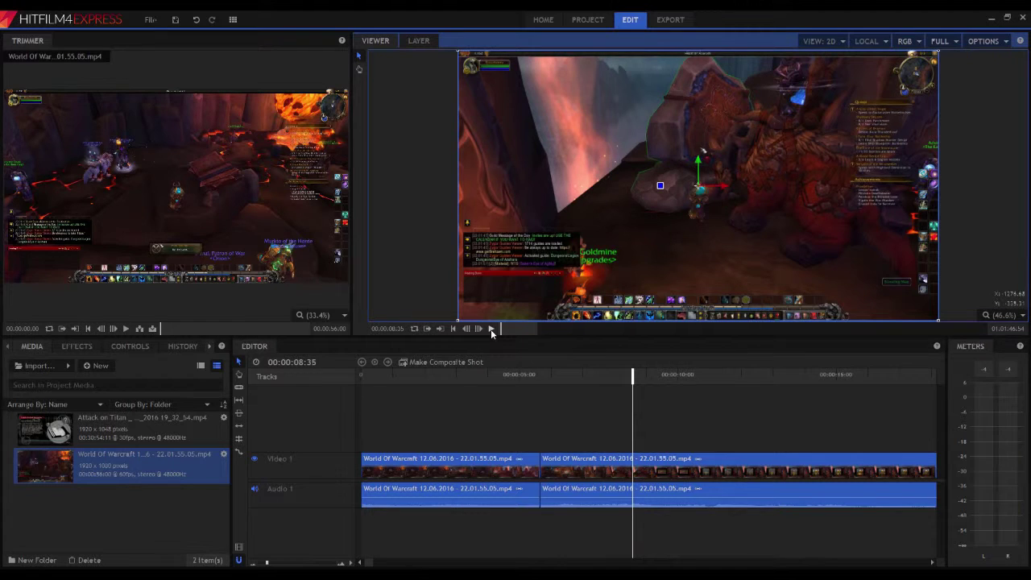
# Play on to 00:00:10:15, then zoom the timeline out to show the whole clip.
pyautogui.click(491, 329)
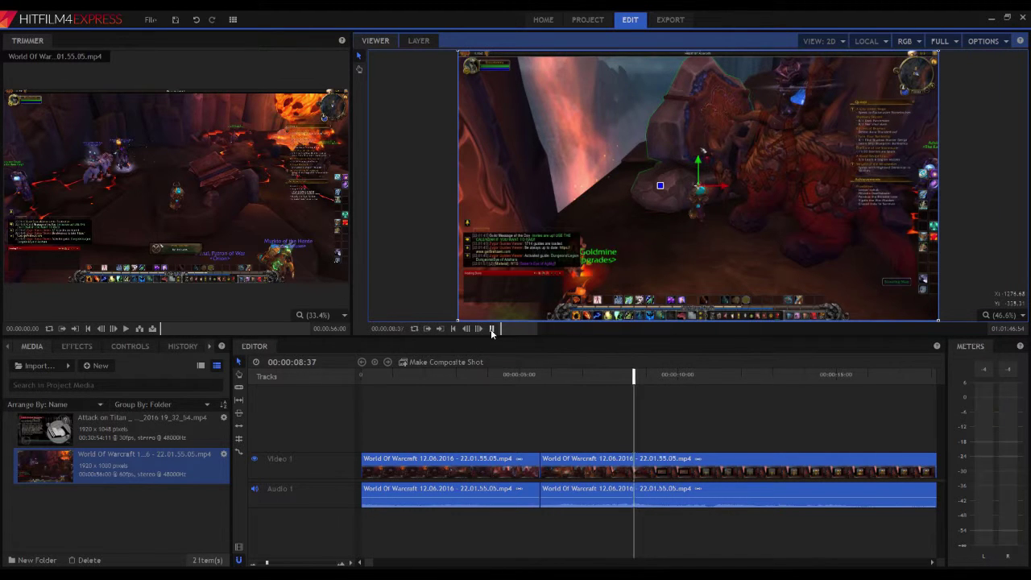
pyautogui.click(491, 328)
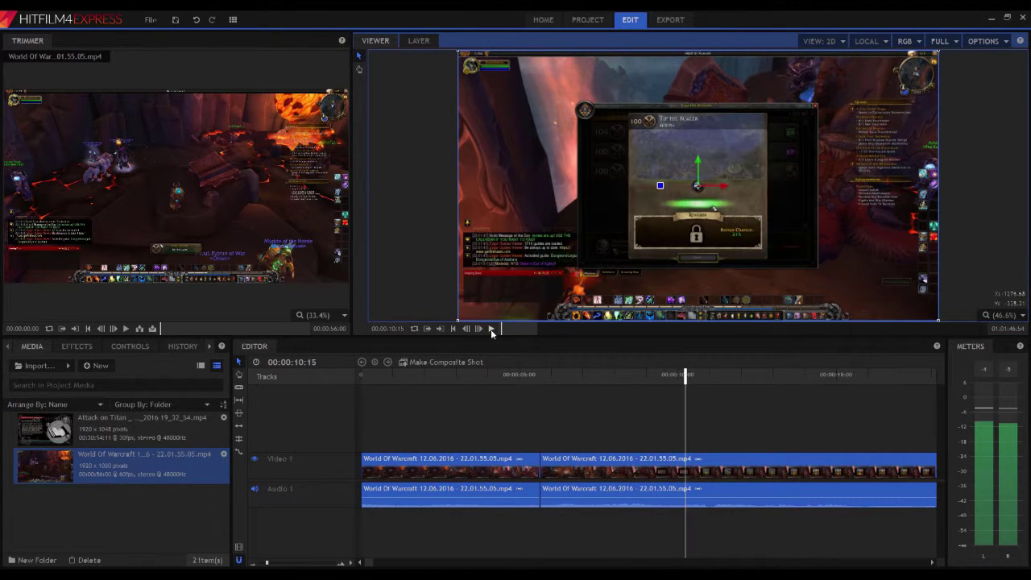
pyautogui.scroll(-4, 561, 423)
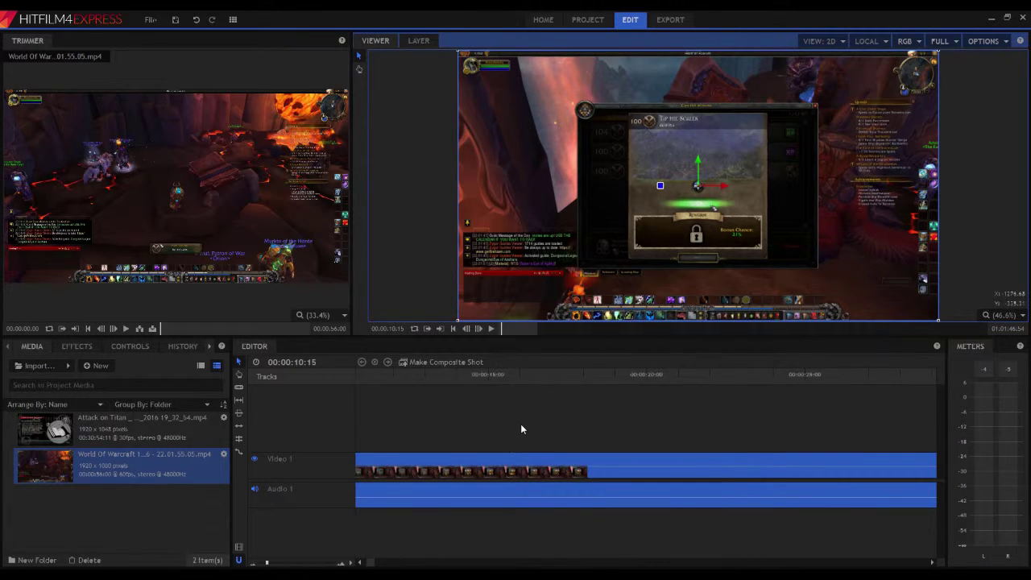
pyautogui.scroll(3, 520, 429)
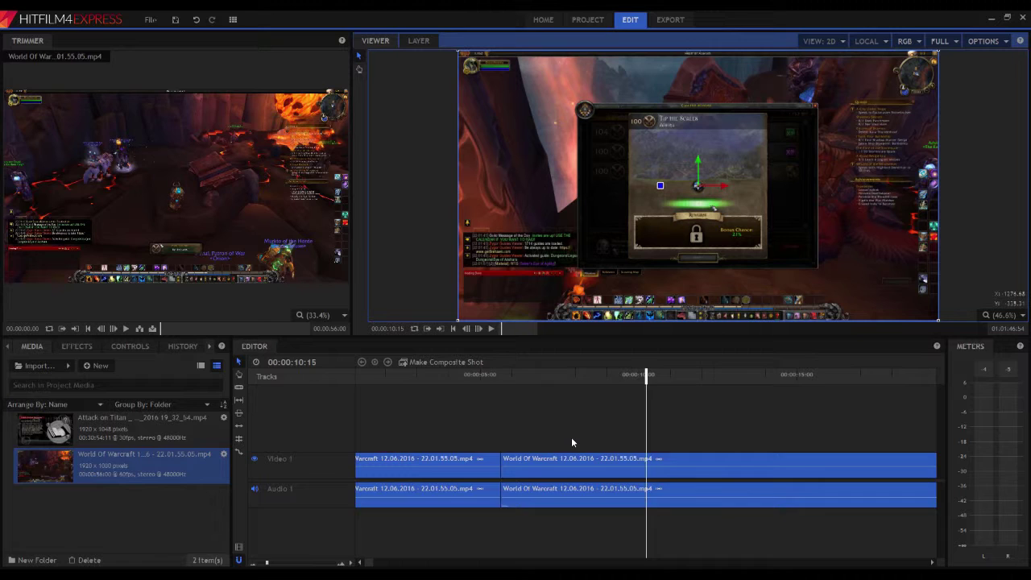
pyautogui.scroll(-5, 556, 431)
# Park the playhead on the World of Warcraft clip's last frame at 00:00:55:59.
pyautogui.click(368, 377)
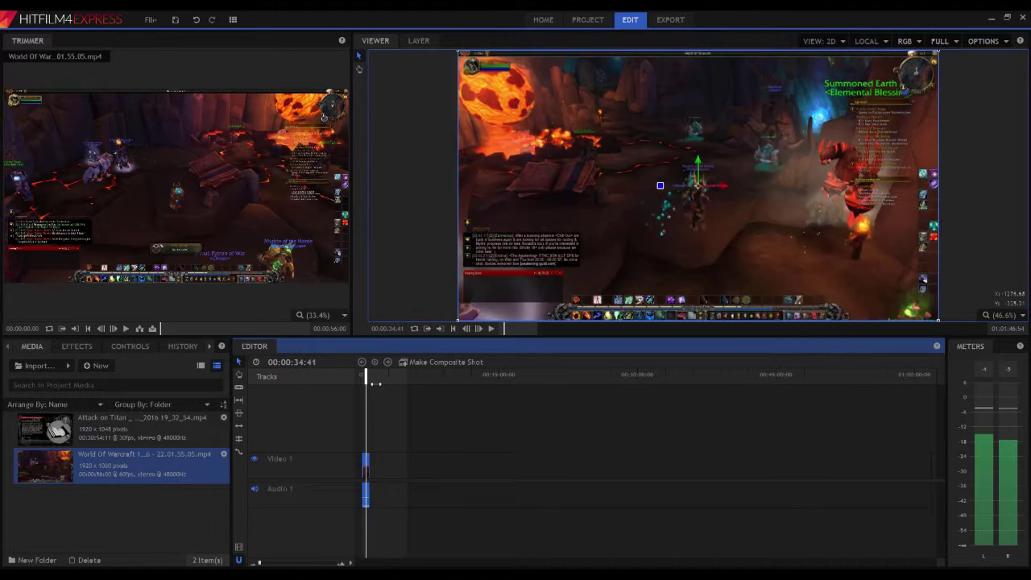
pyautogui.scroll(5, 385, 468)
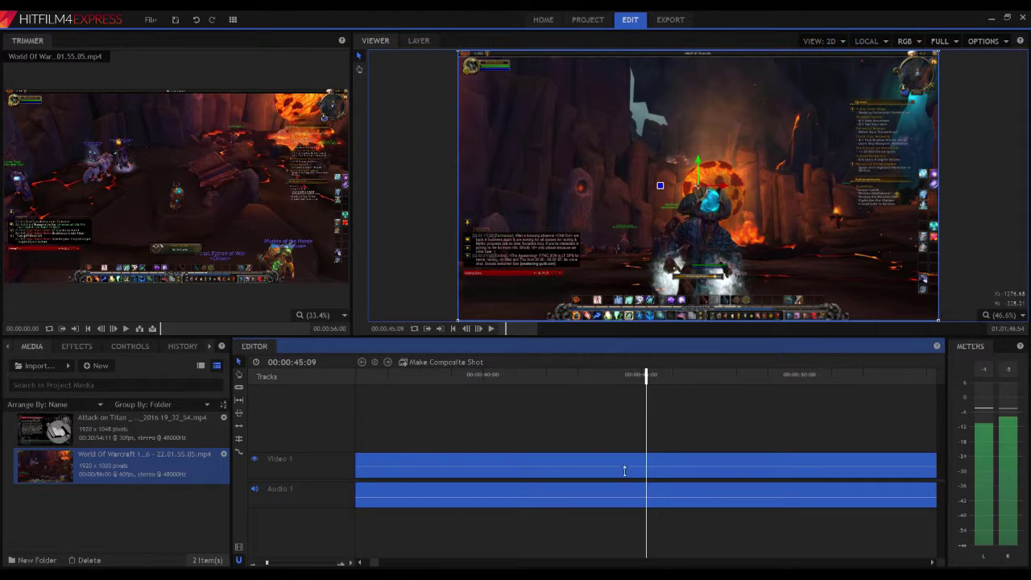
pyautogui.click(376, 565)
pyautogui.click(376, 565)
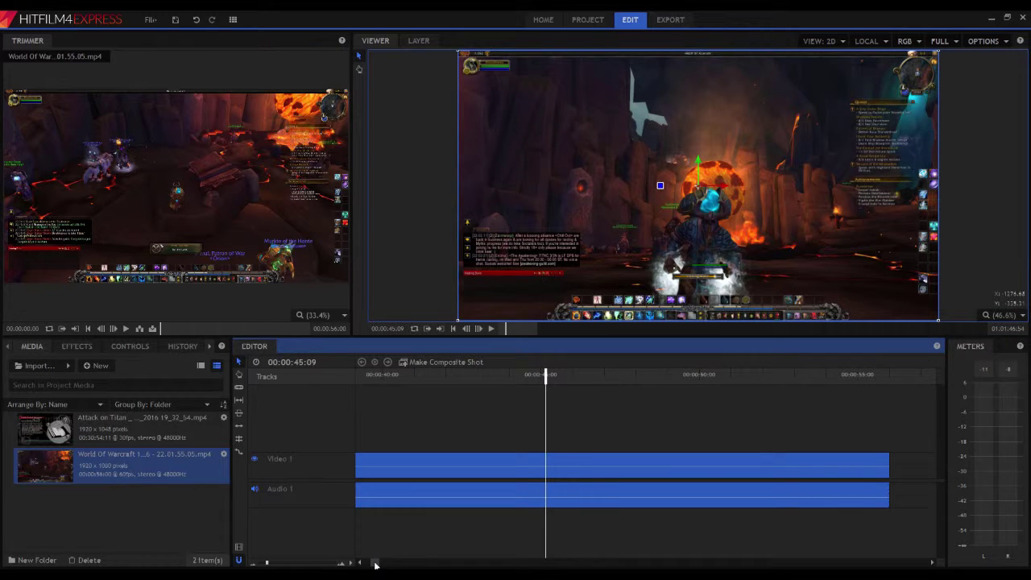
pyautogui.click(877, 377)
pyautogui.moveTo(881, 380); pyautogui.dragTo(890, 384)
pyautogui.scroll(-10, 404, 434)
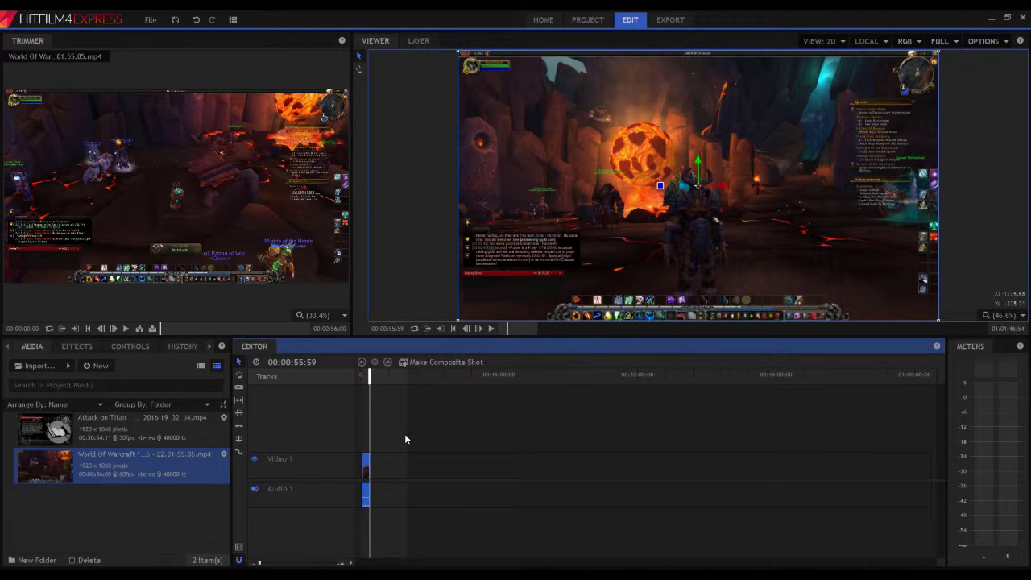
# Drag the Attack on Titan clip onto Video 1 and Audio 1 and start playback.
pyautogui.click(185, 422)
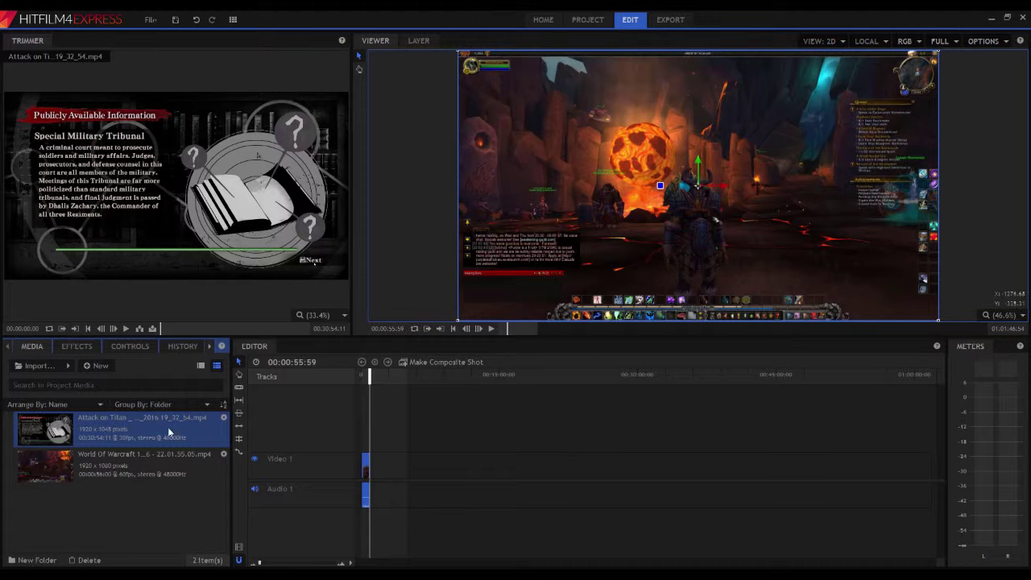
pyautogui.moveTo(171, 433); pyautogui.dragTo(398, 472)
pyautogui.click(446, 374)
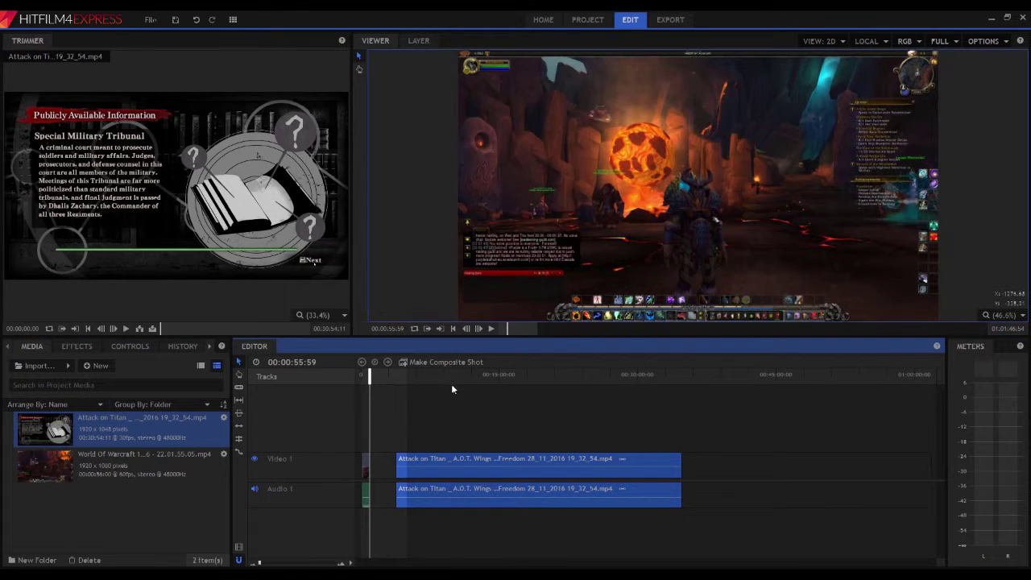
pyautogui.click(490, 329)
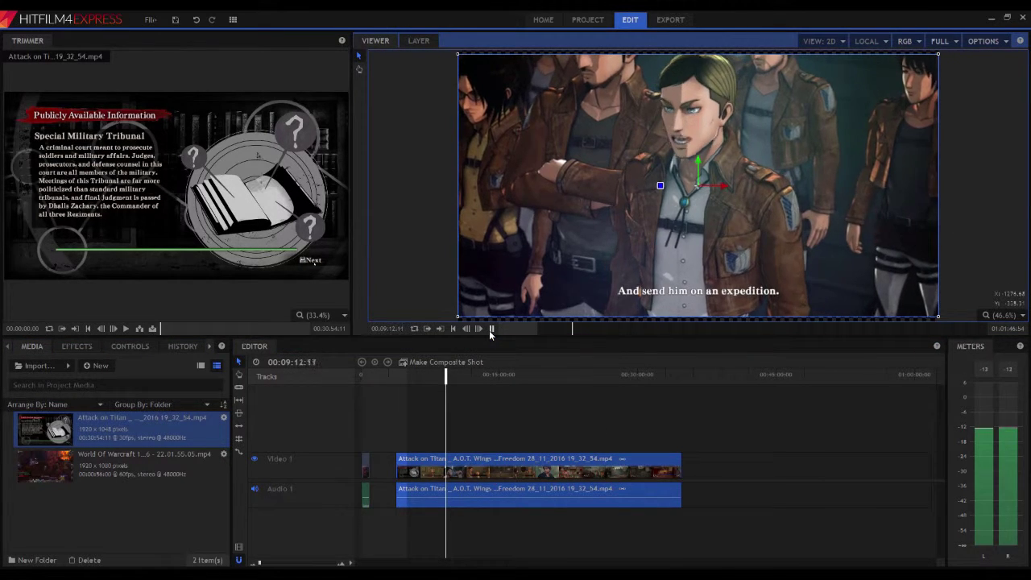
# Preview the Attack on Titan clip from 00:06:20, 00:10:35, 00:05:31 and 00:25:28.
pyautogui.click(419, 375)
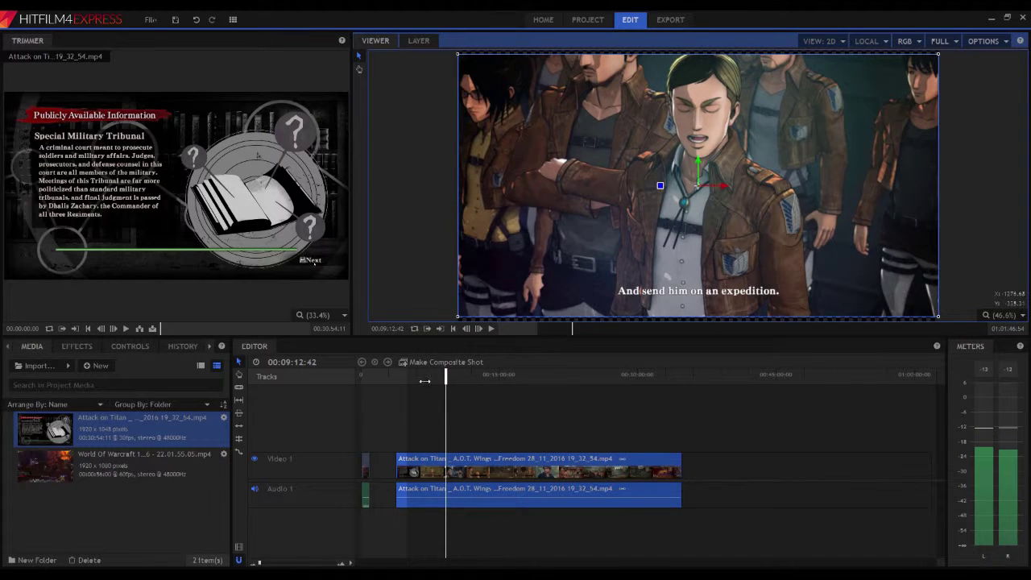
pyautogui.click(489, 329)
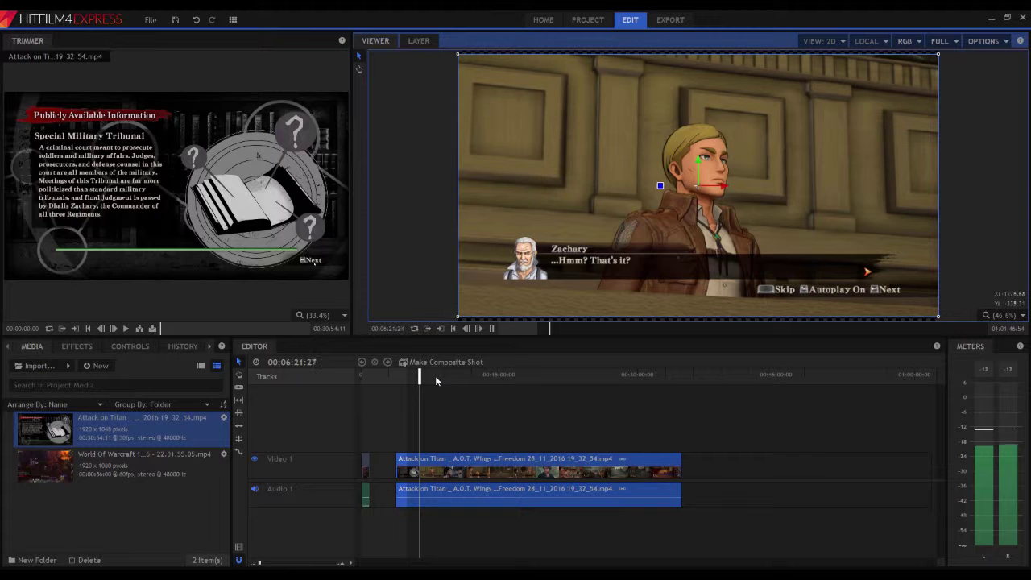
pyautogui.press('space')
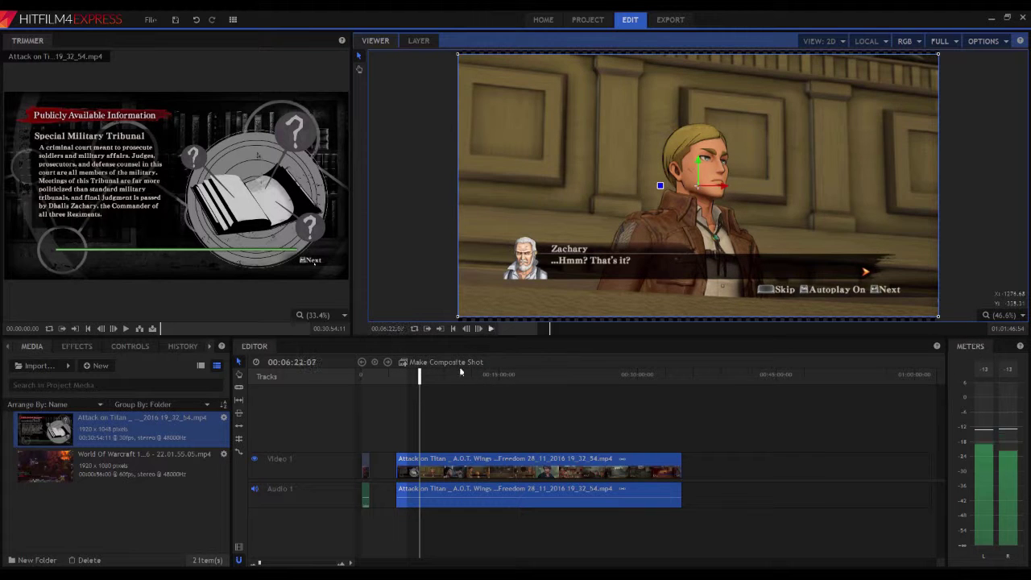
pyautogui.click(459, 375)
pyautogui.click(488, 328)
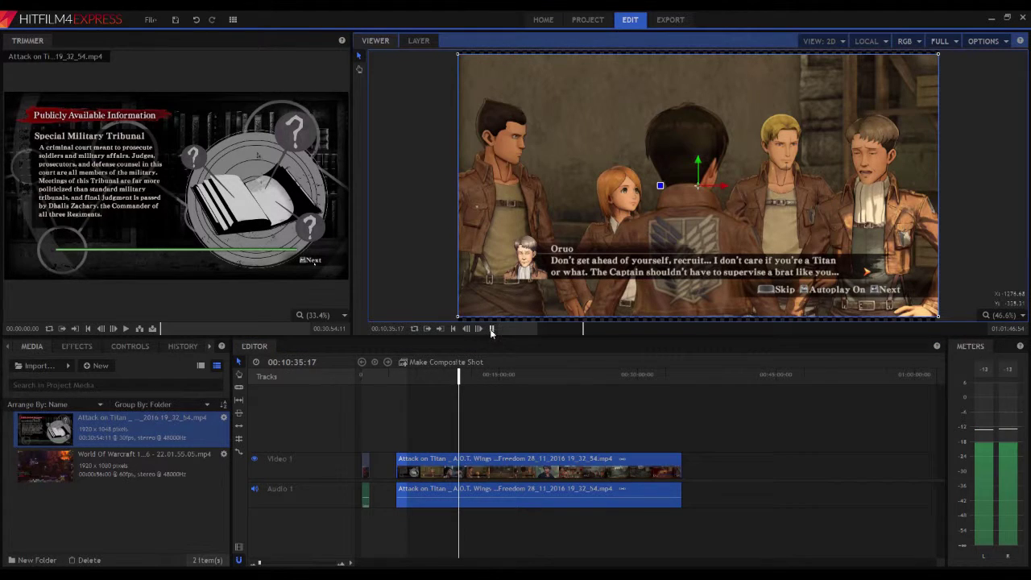
pyautogui.click(412, 375)
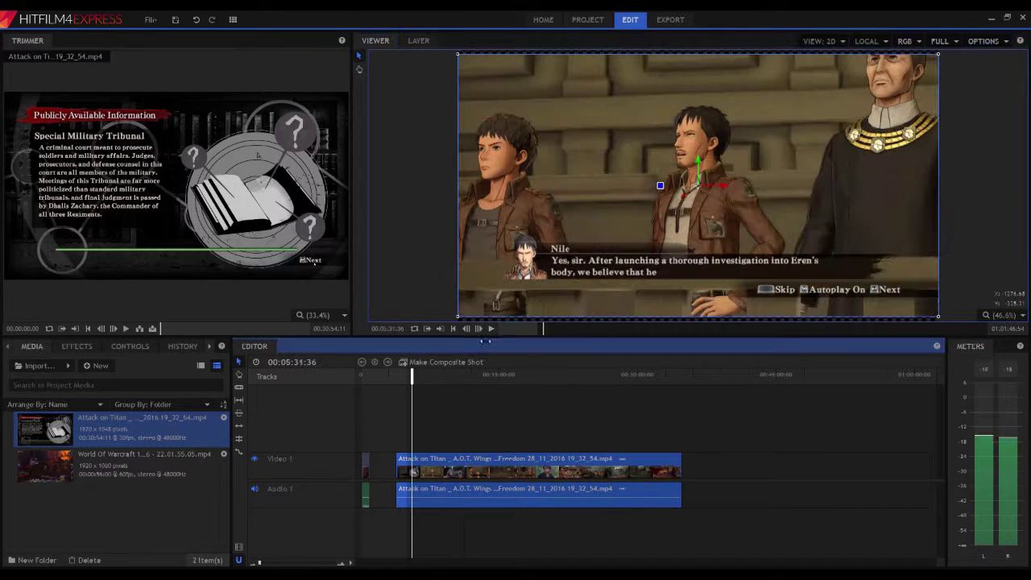
pyautogui.click(491, 329)
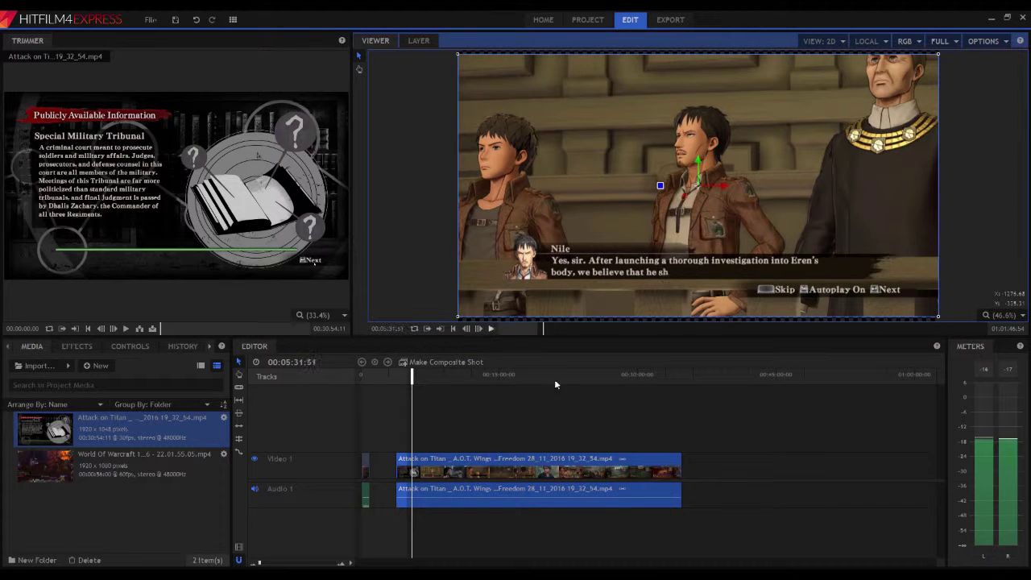
pyautogui.click(593, 375)
pyautogui.click(492, 328)
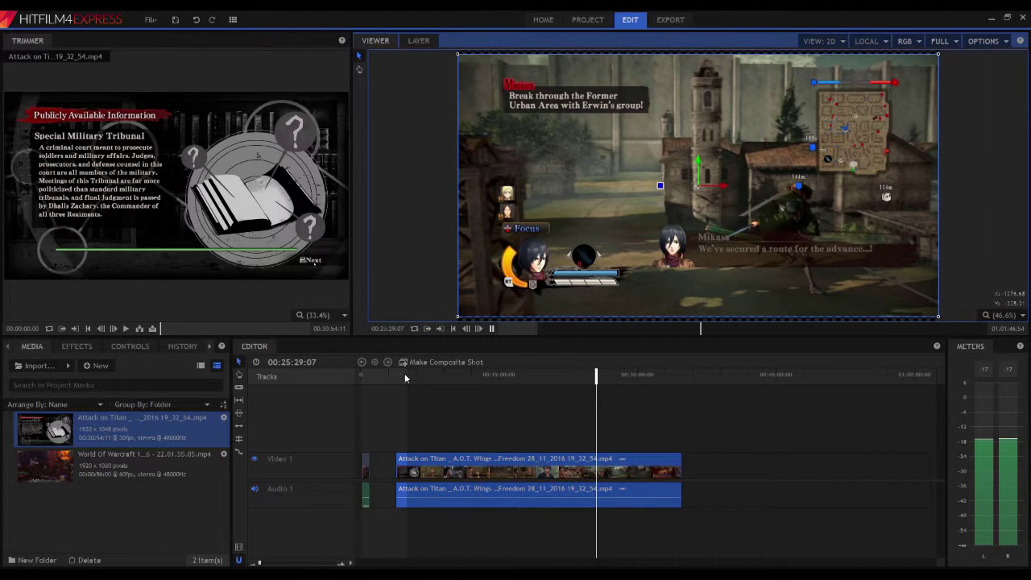
# Play the Attack on Titan clip from about 00:04:32, pausing at 00:04:37:19.
pyautogui.click(490, 330)
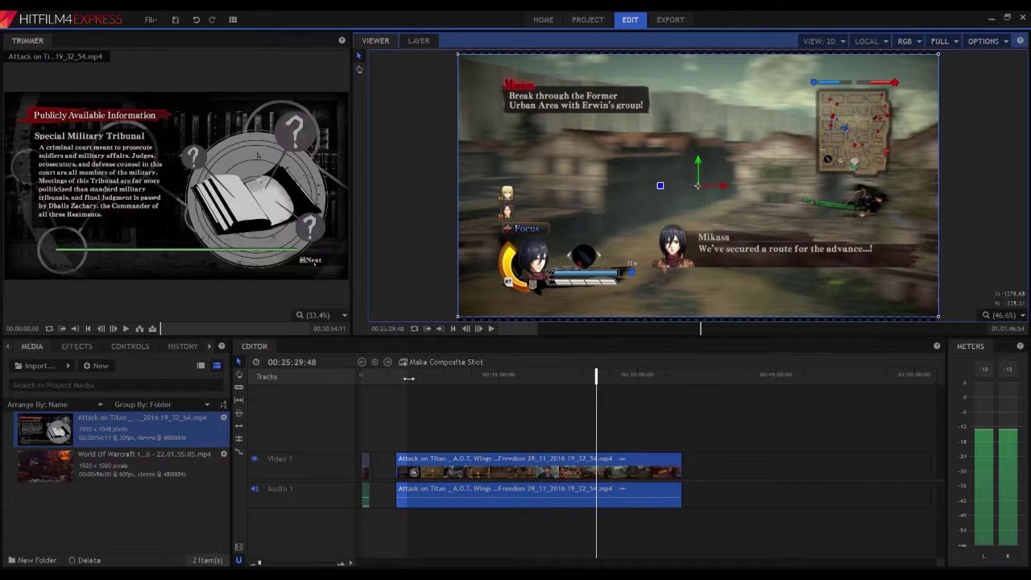
pyautogui.click(403, 376)
pyautogui.click(491, 329)
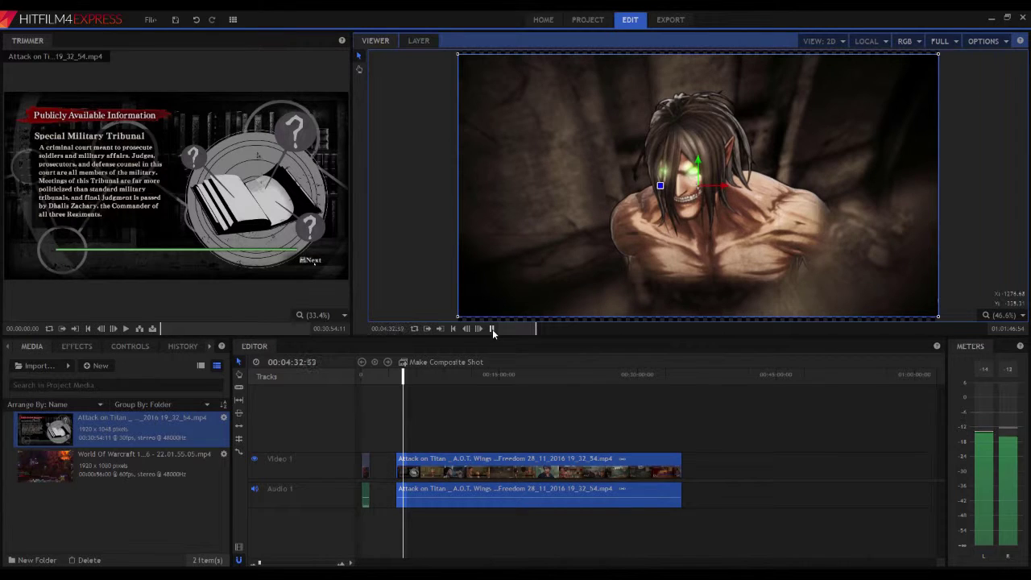
pyautogui.click(491, 328)
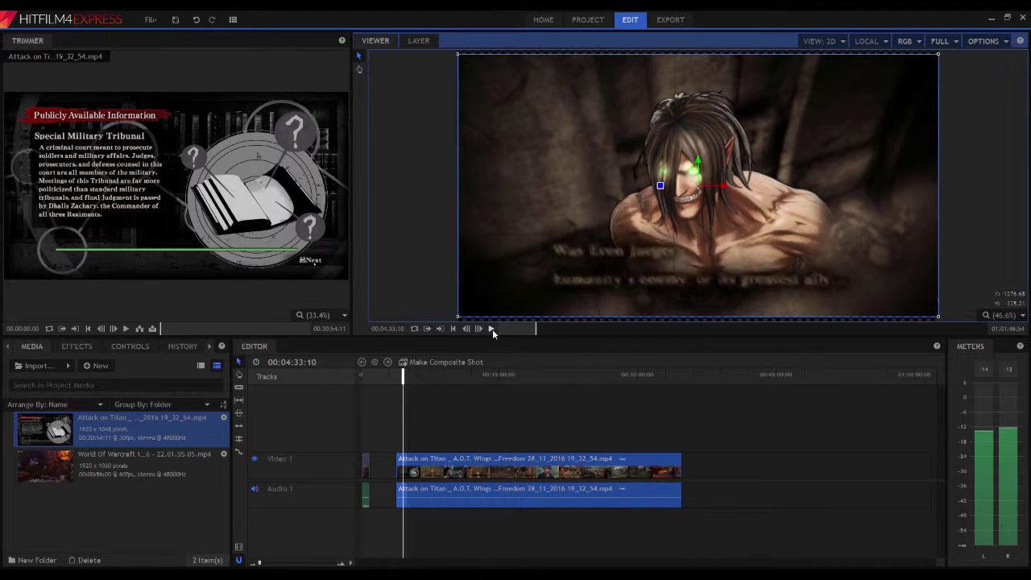
pyautogui.click(491, 329)
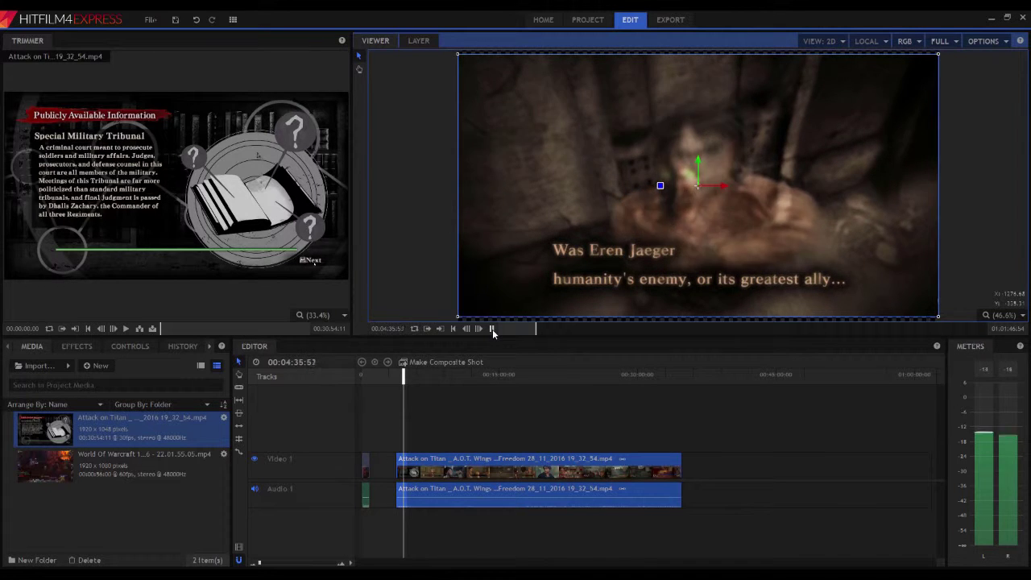
pyautogui.click(492, 329)
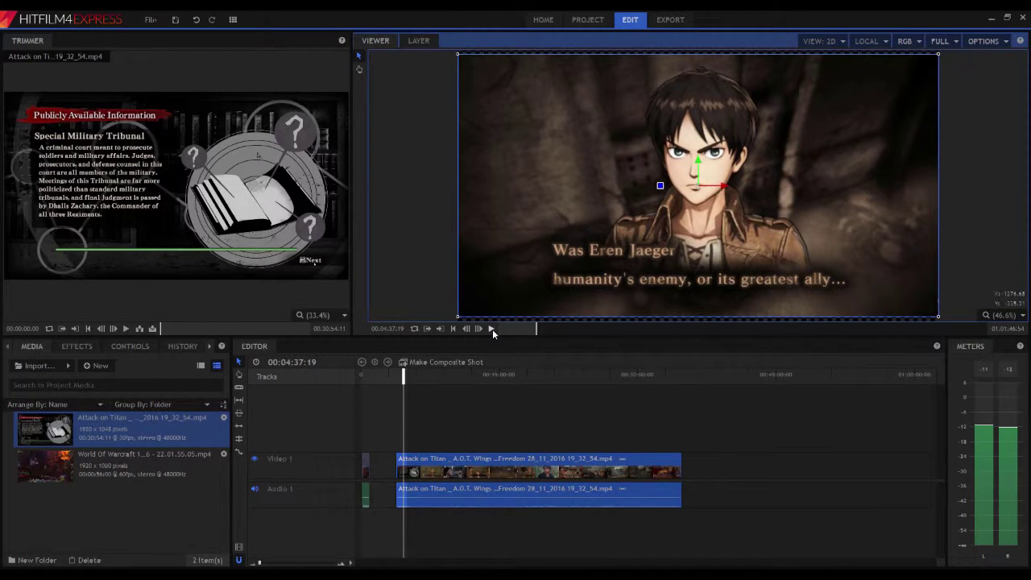